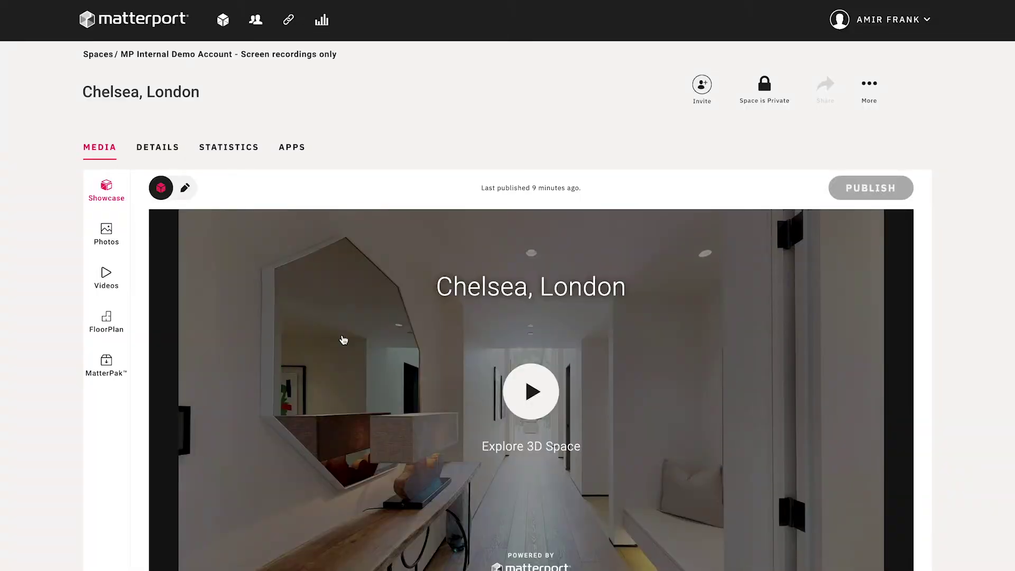
Review the Measurement Mode option on the Account > Manage settings page
left_click(915, 24)
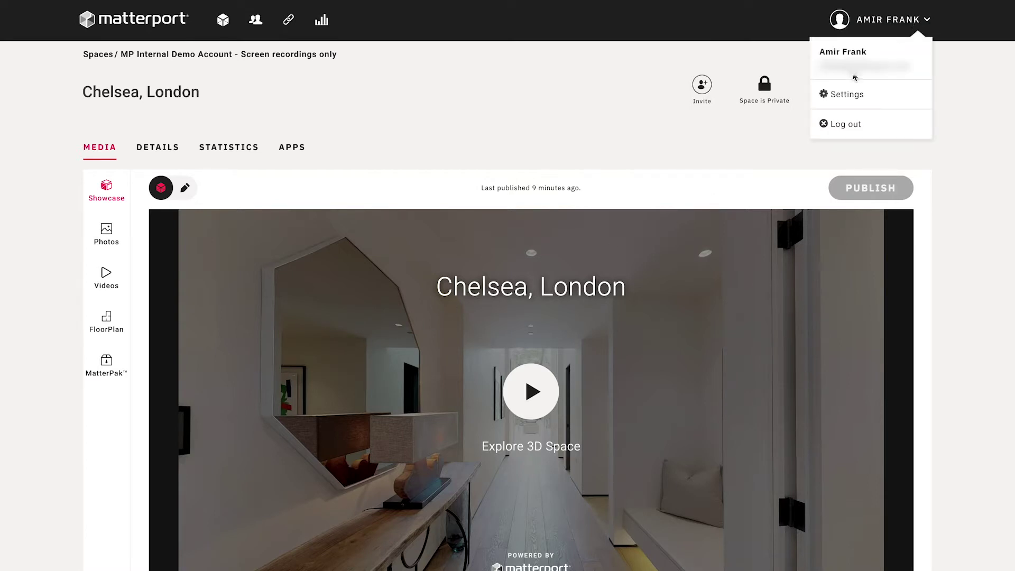
left_click(869, 100)
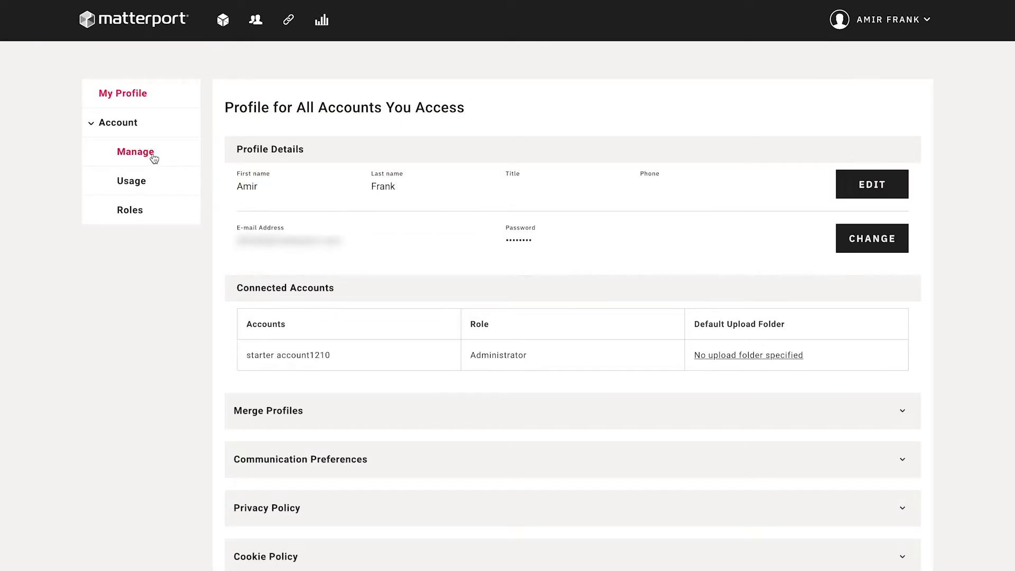
left_click(136, 152)
scroll(154, 159, "down", 15)
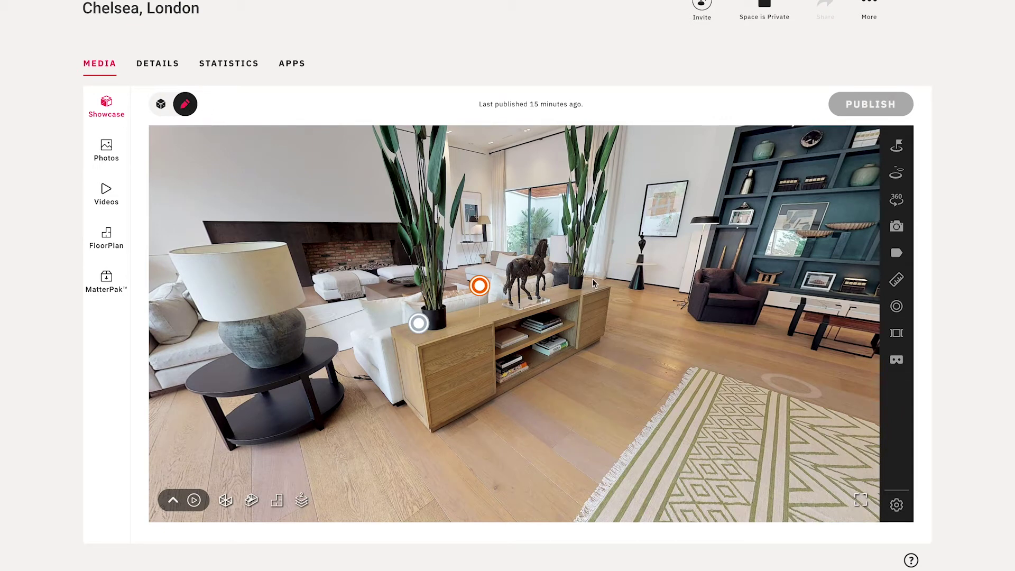
left_click(897, 508)
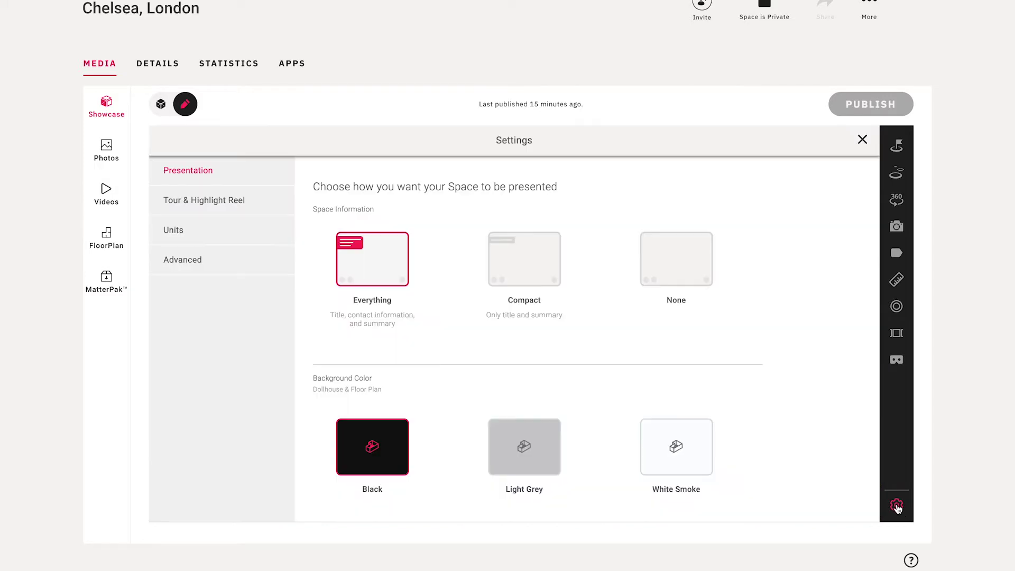
left_click(230, 263)
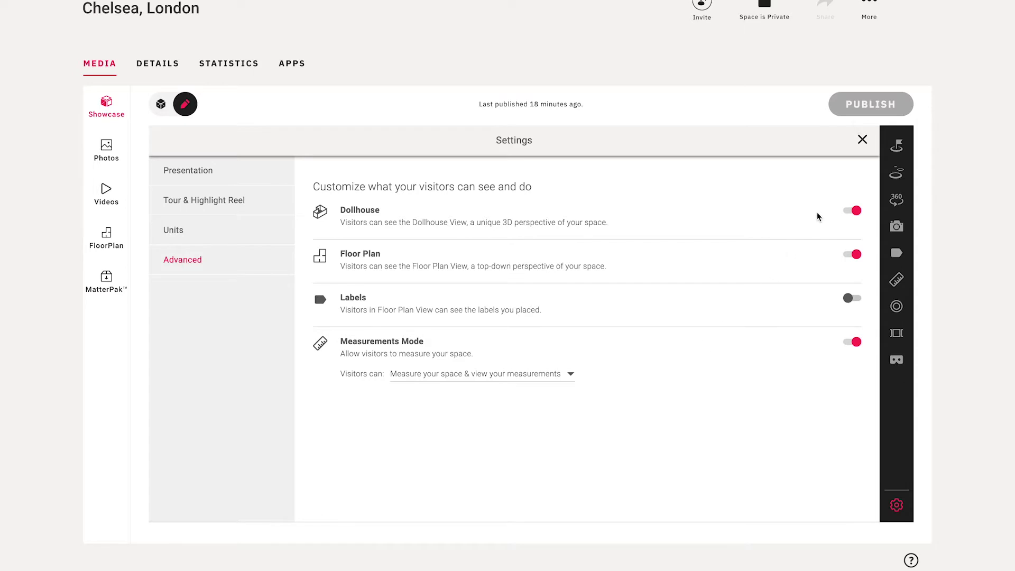
left_click(862, 141)
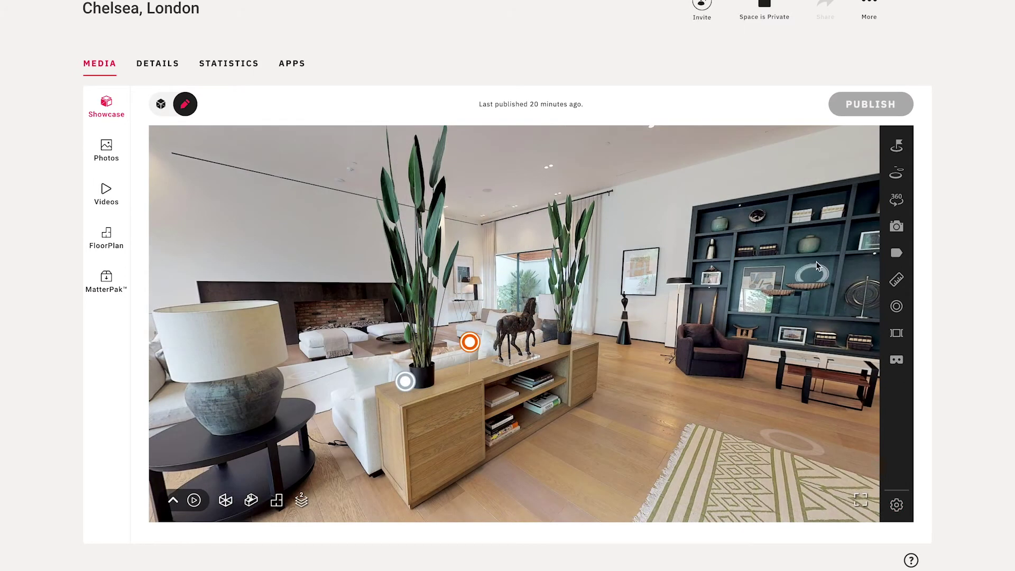
Move to face the shelving wall, open the Measurements list, and start a new measurement
left_click(817, 266)
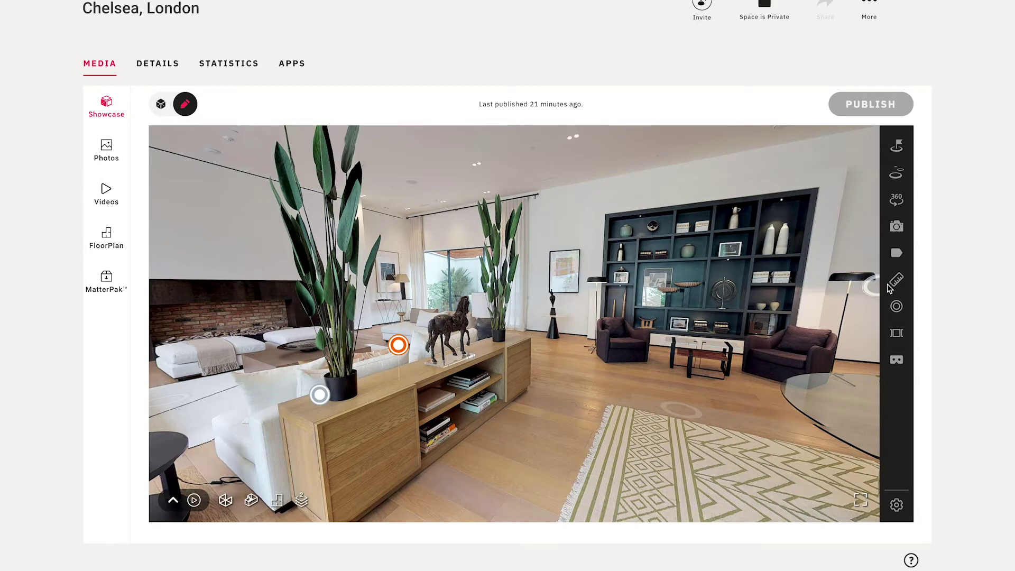
left_click(807, 309)
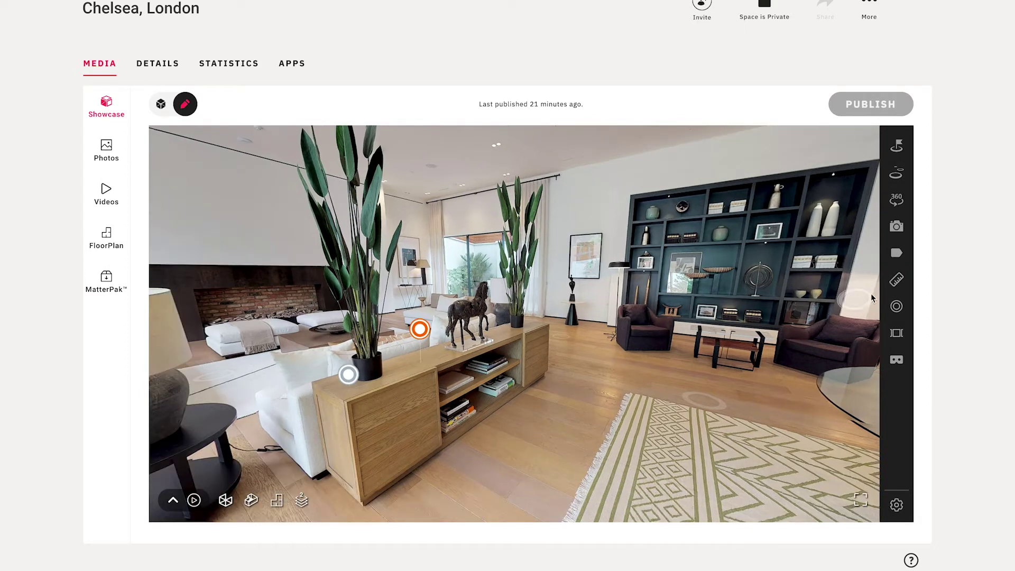
left_click(898, 280)
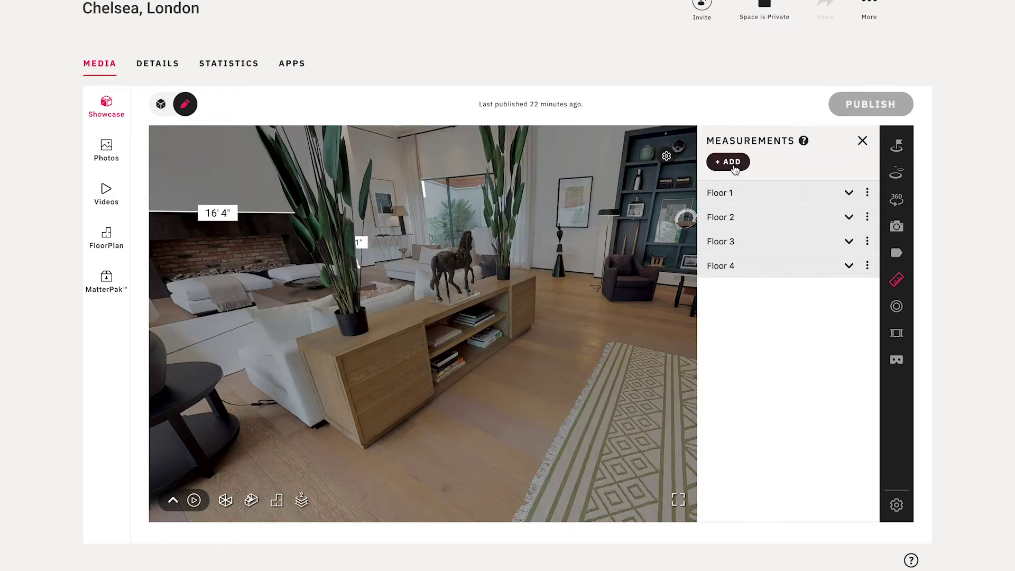
left_click(735, 168)
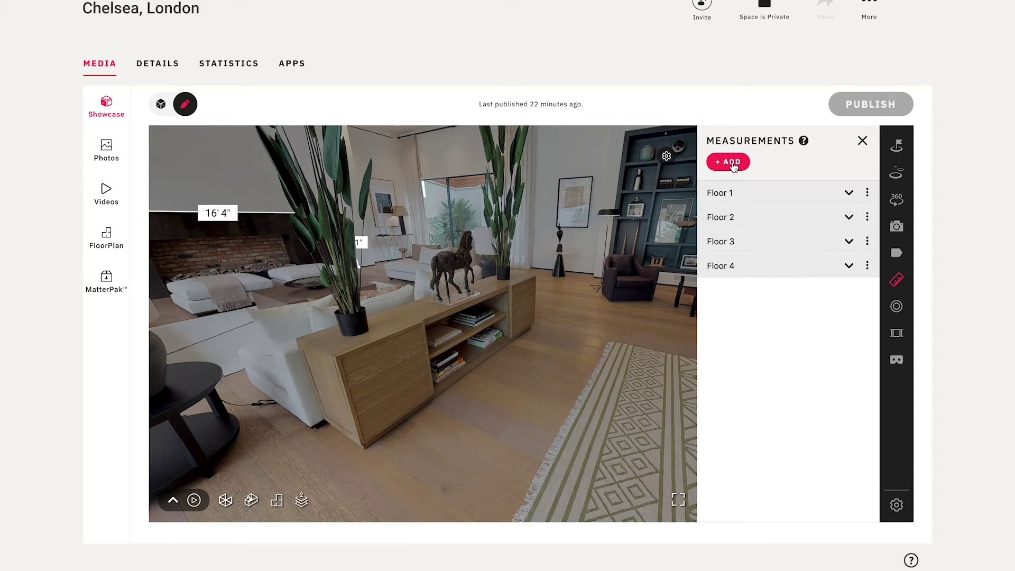
left_click(735, 167)
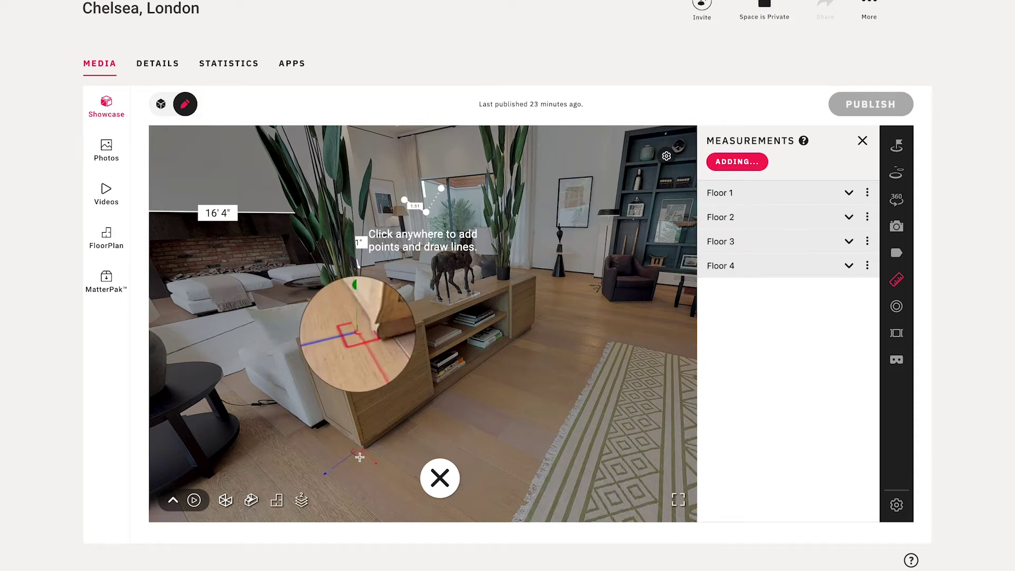
Measure the console at 2' 3" up its end and 7' 10" along its top, then save
left_click(359, 455)
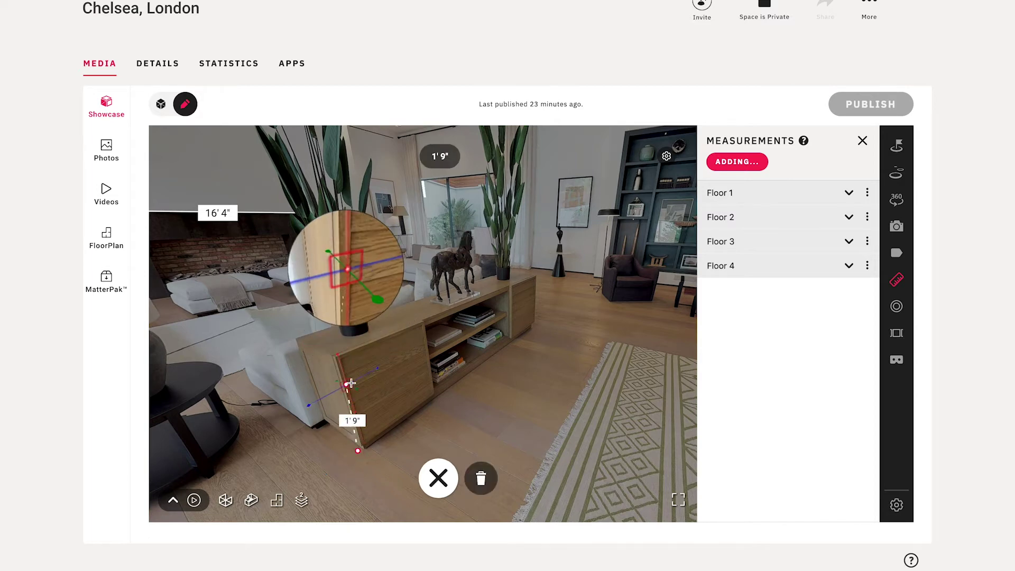
left_click(339, 358)
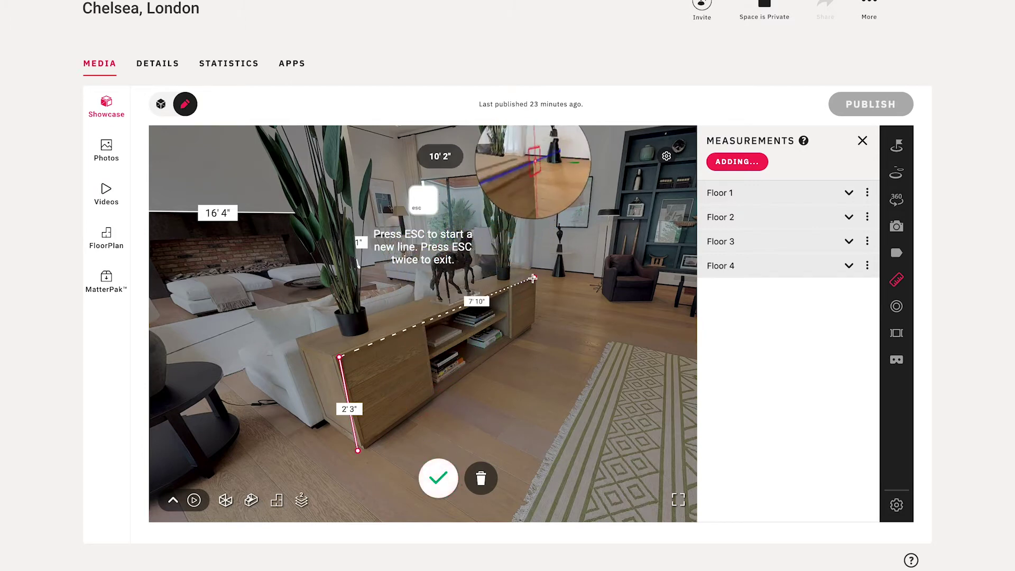
left_click(536, 277)
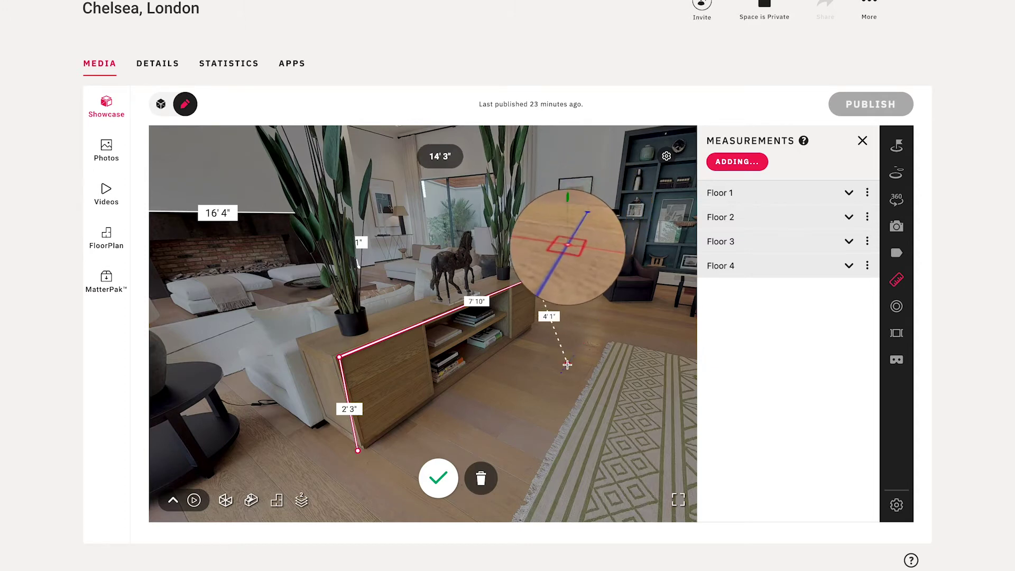
left_click(438, 481)
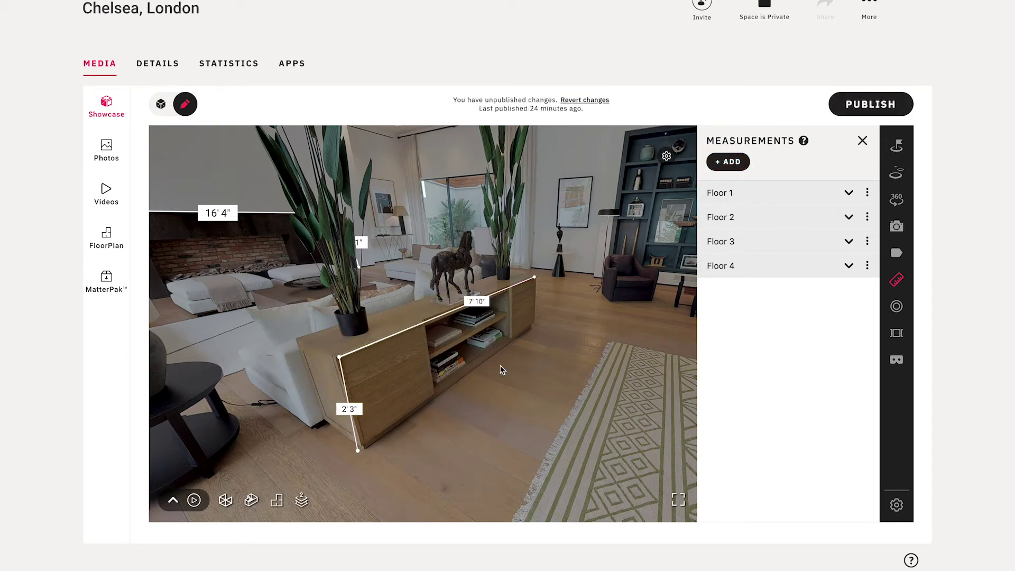
Delete the console's 2' 3" and 7' 10" measurement, then check the measurement settings
left_click(477, 302)
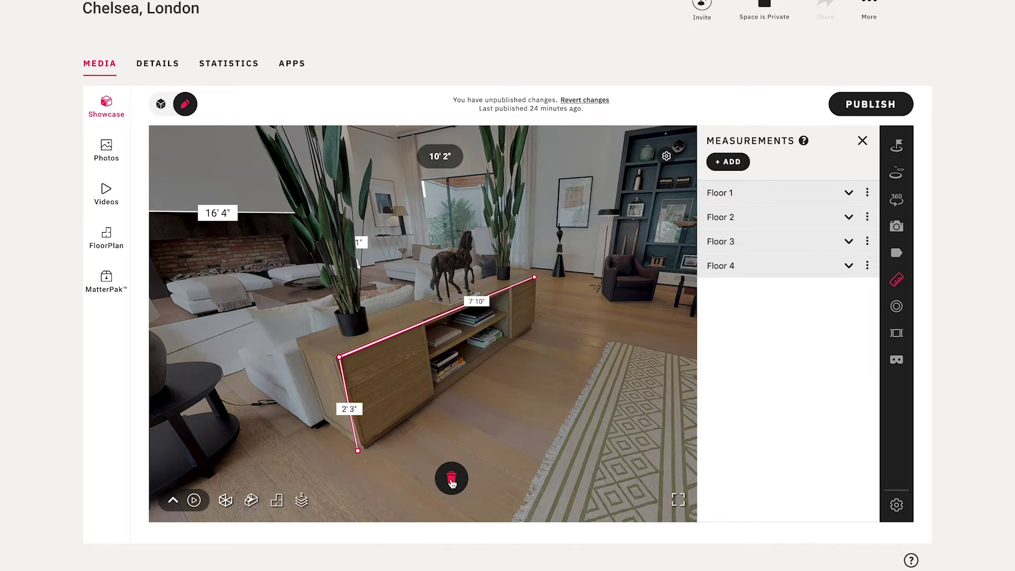
left_click(452, 480)
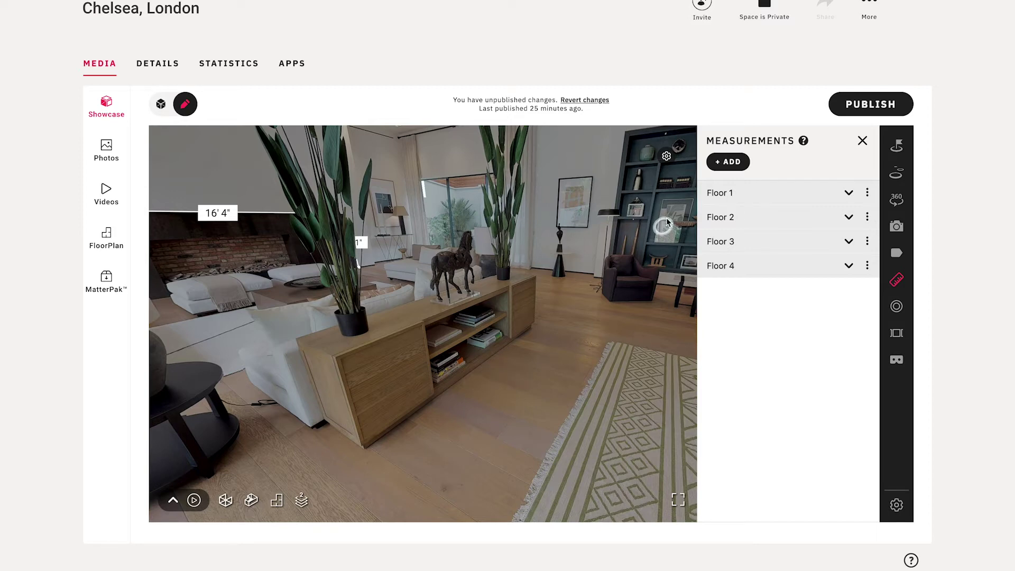
left_click(667, 158)
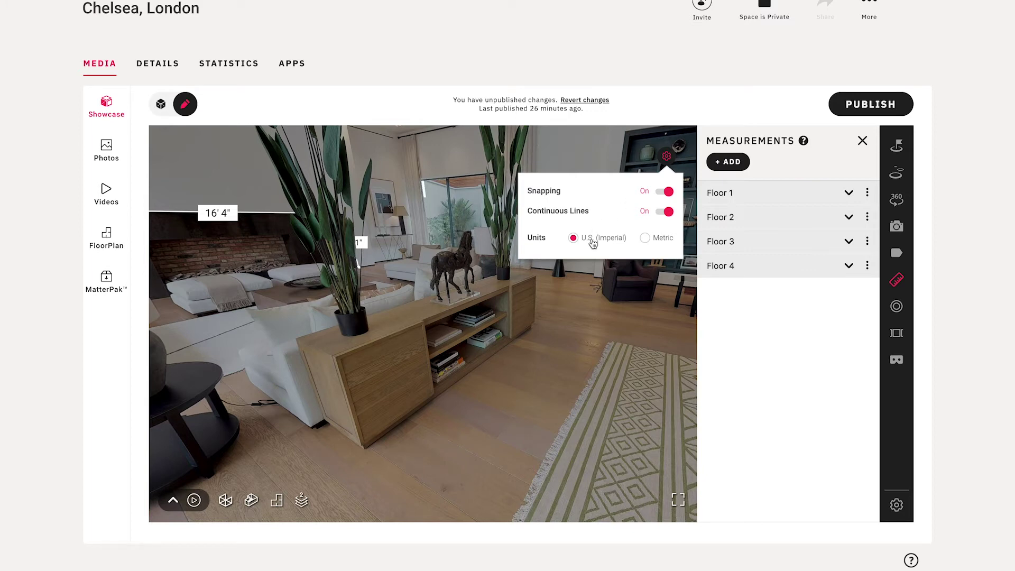
left_click(668, 158)
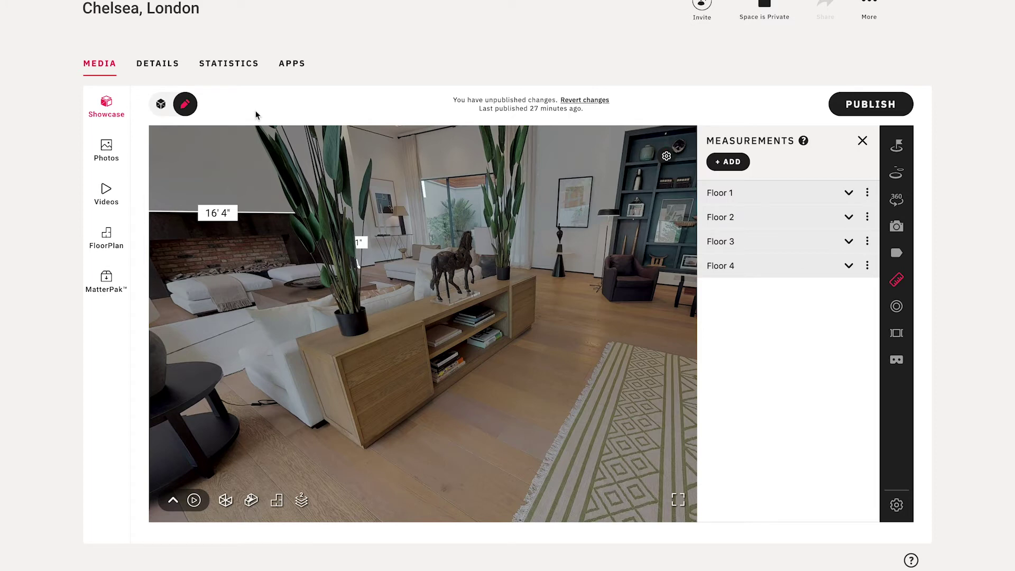
Preview the Showcase as a visitor and enter measurement mode facing the lamp and side table
left_click(161, 105)
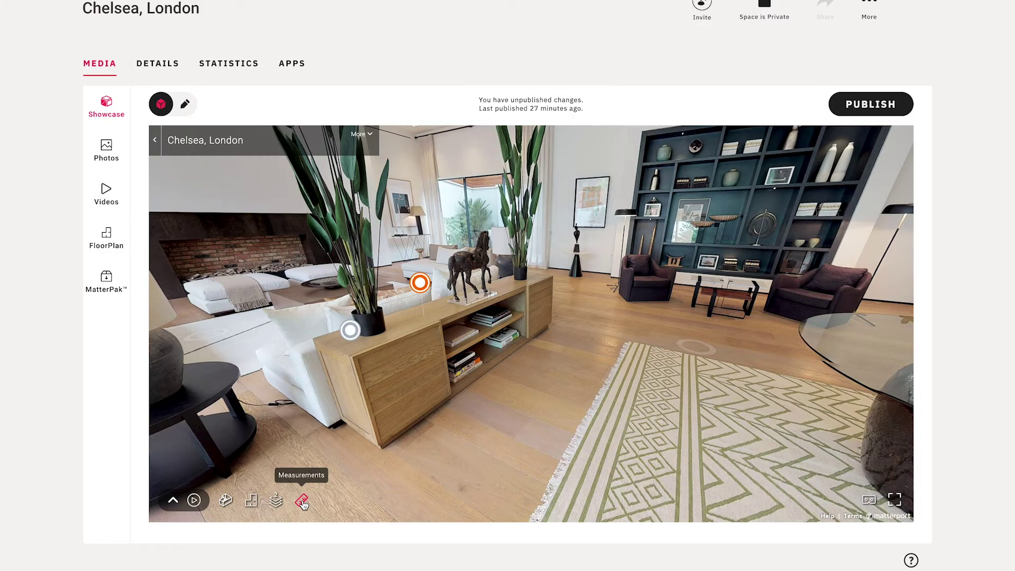
left_click(303, 502)
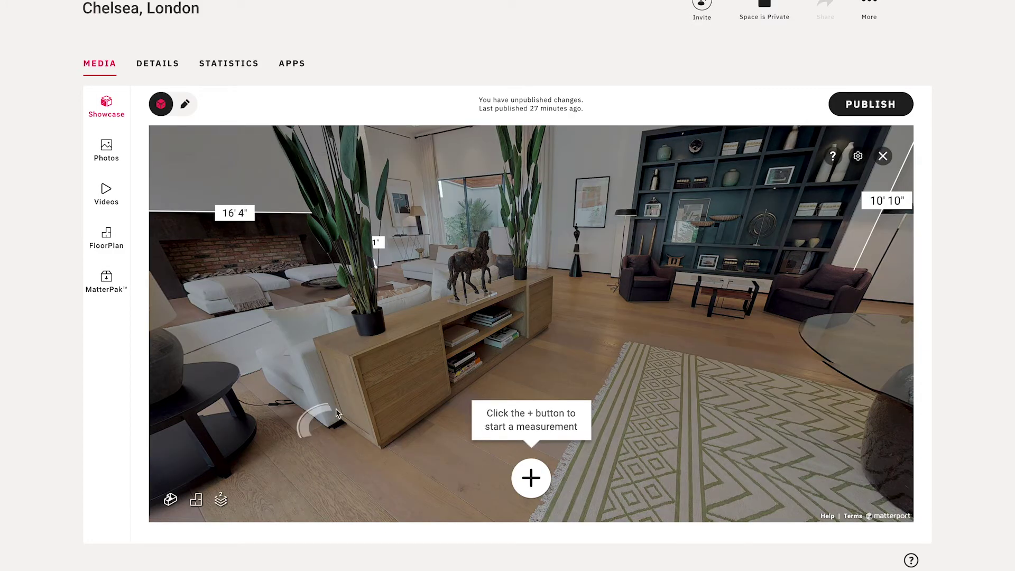
left_click_drag(322, 351, 255, 373)
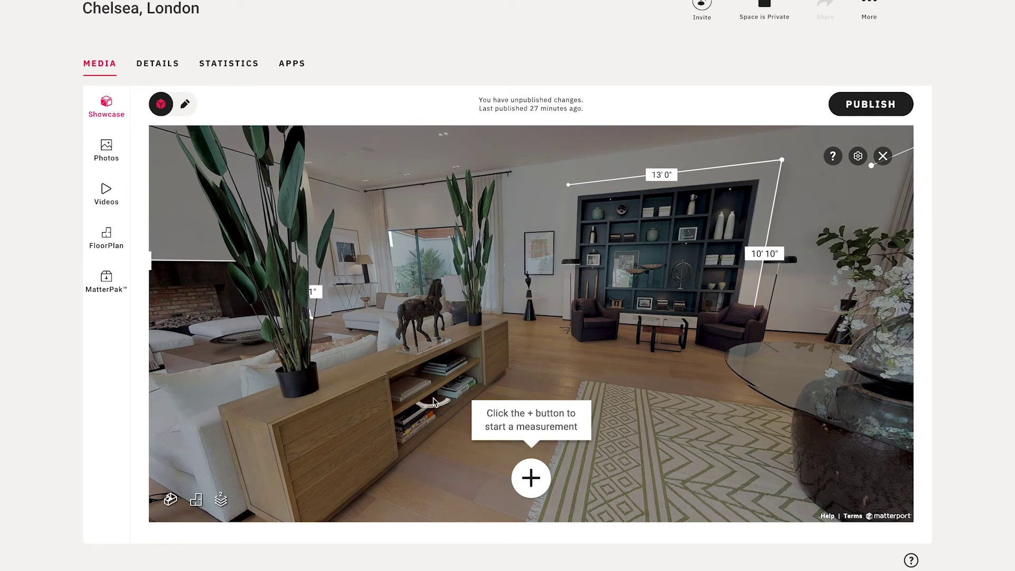
Redraw the console measurement: 2' 3" up its end and 7' 10" along its top
left_click(531, 480)
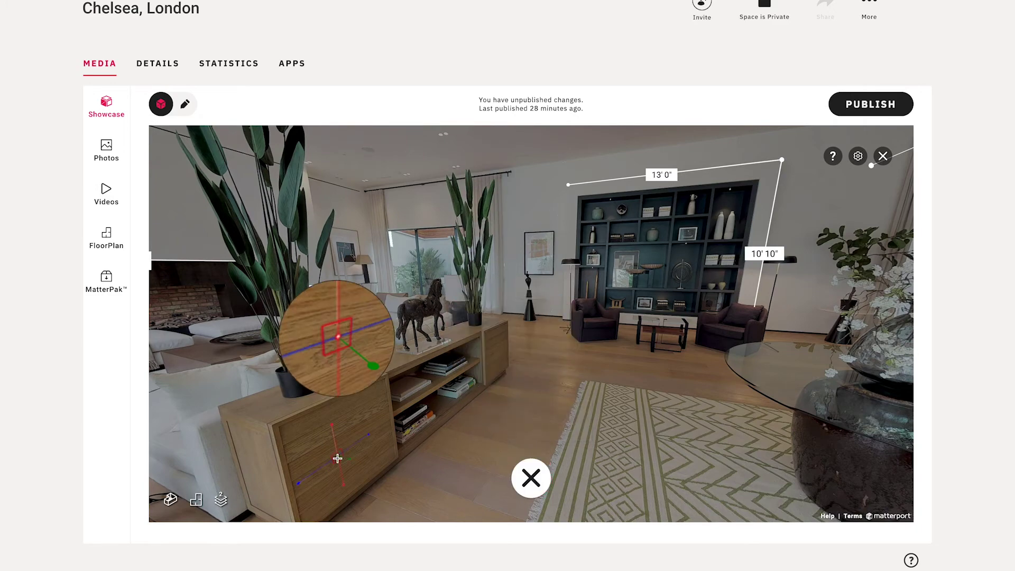
key("Up")
left_click_drag(485, 371, 465, 376)
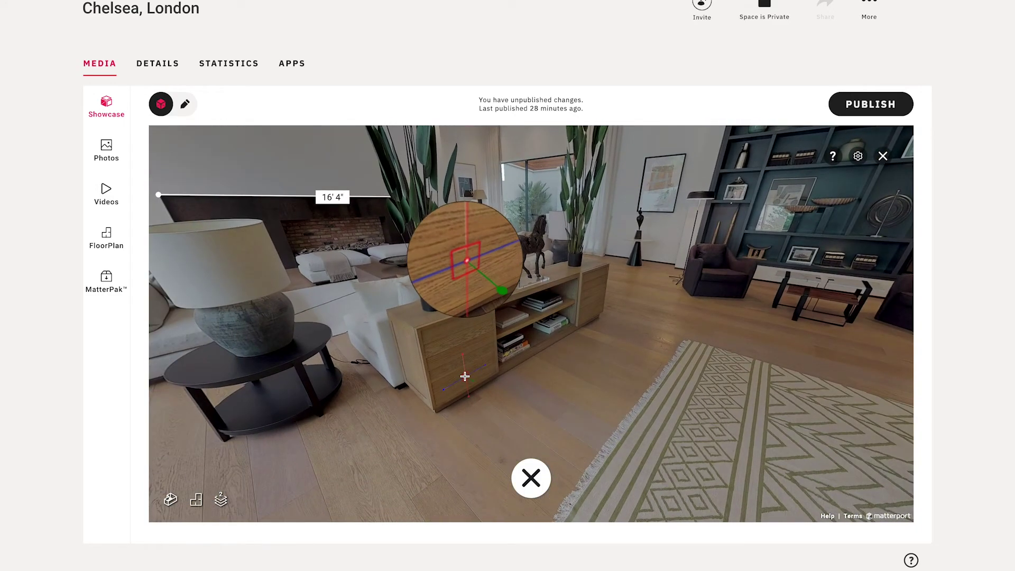
left_click(443, 408)
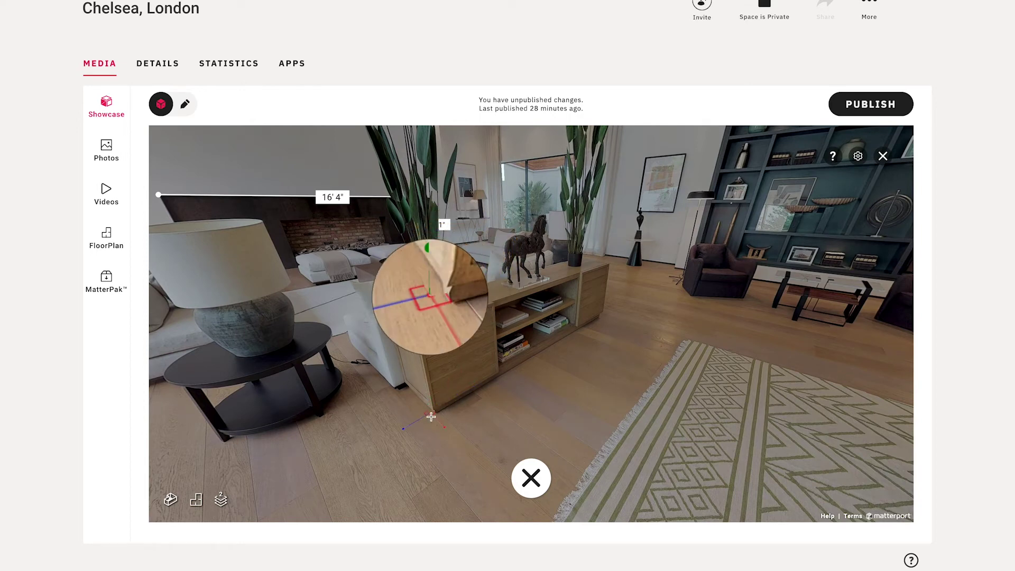
left_click(431, 418)
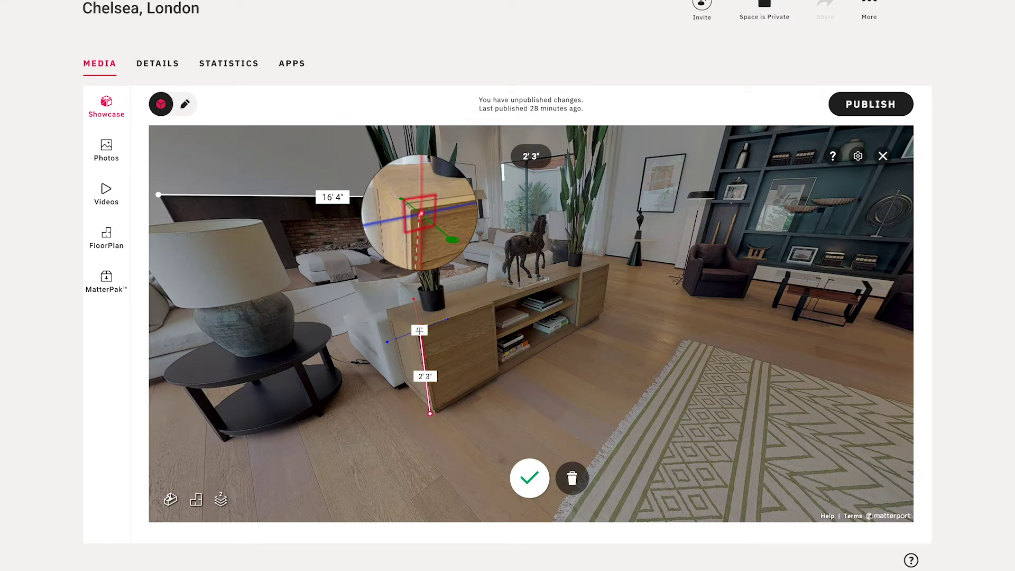
left_click(420, 330)
left_click(609, 266)
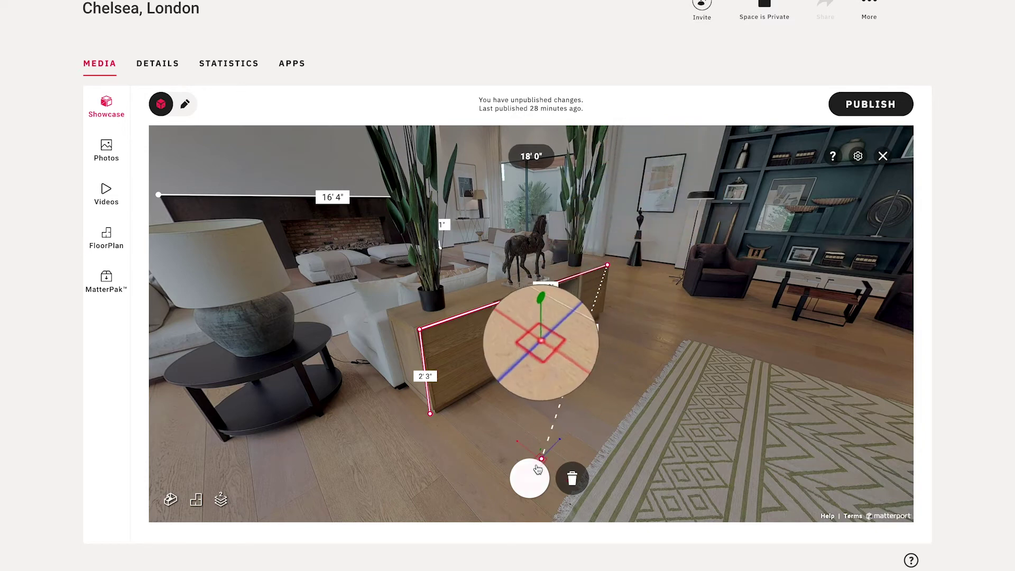
left_click(529, 480)
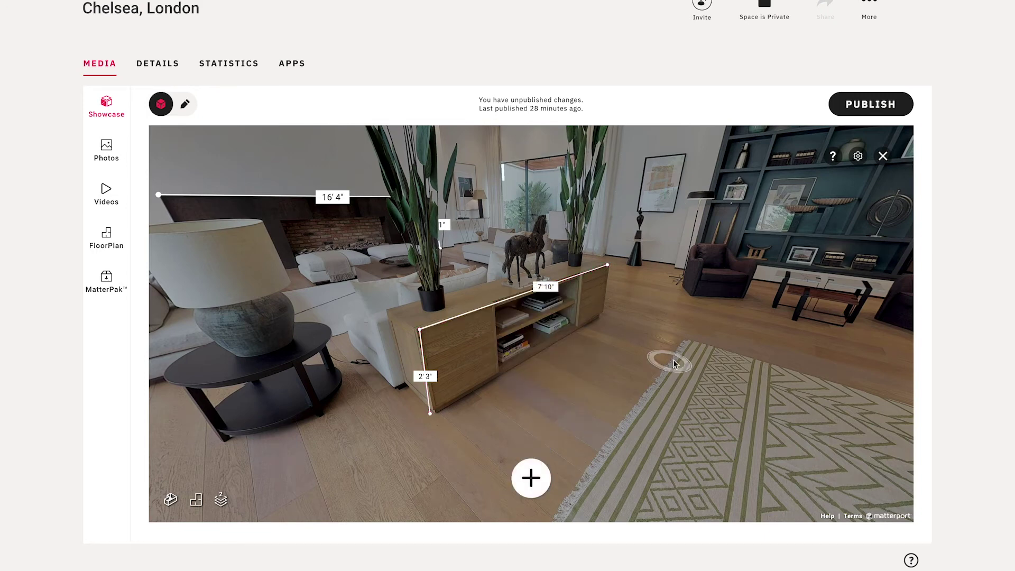
Check the measurement settings, then exit measurement mode
left_click(858, 159)
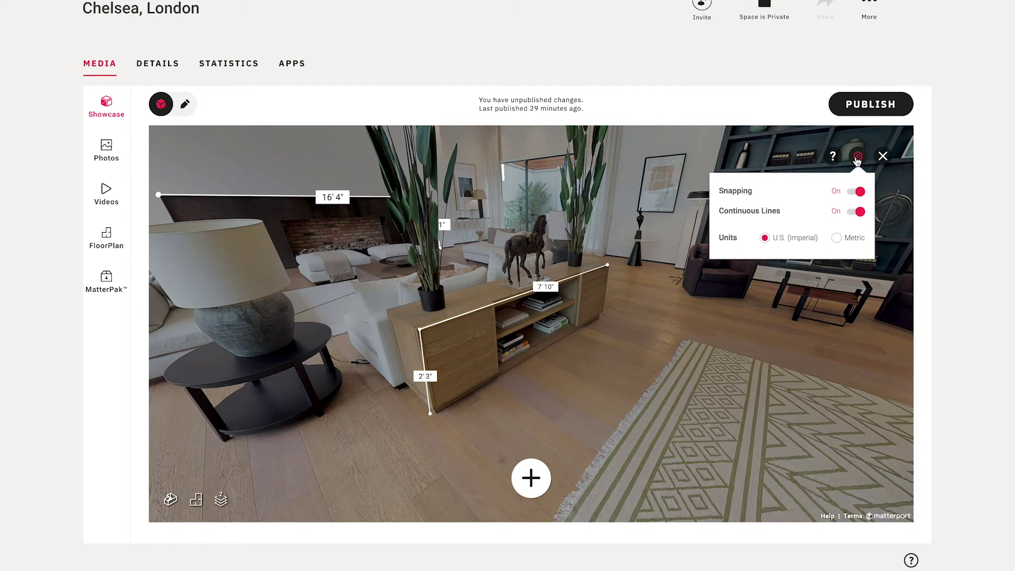
left_click(857, 159)
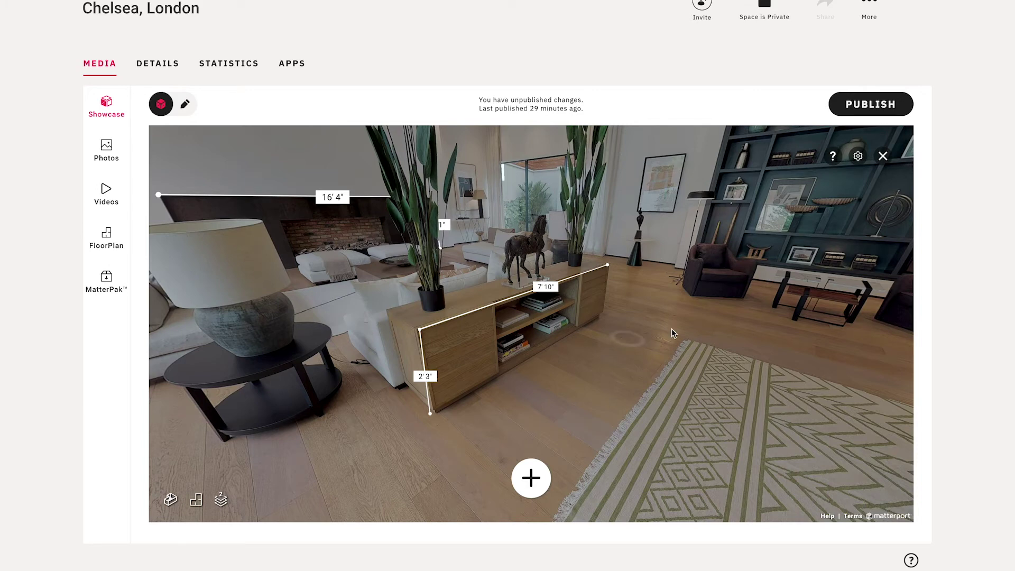
left_click(882, 158)
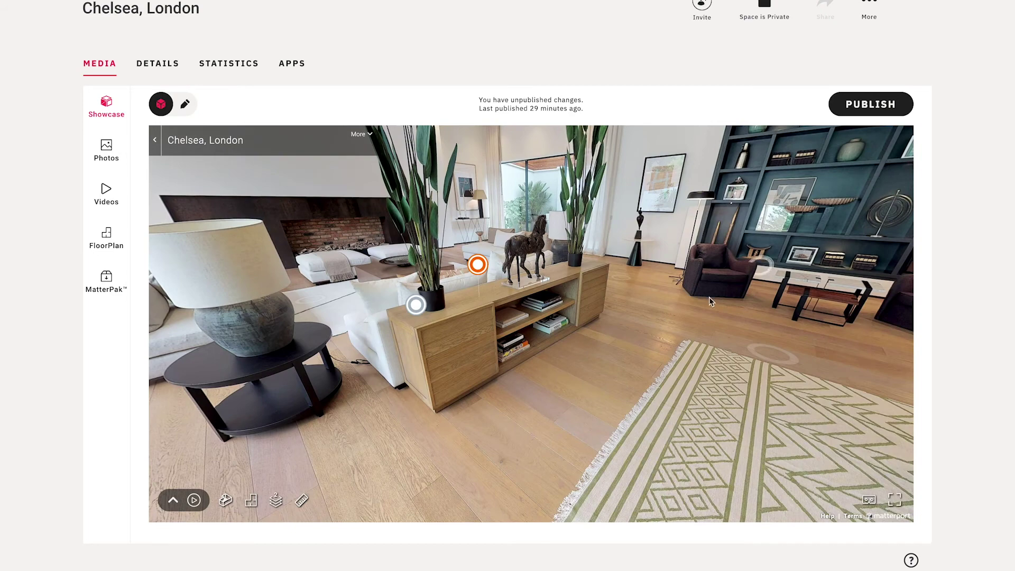
Move toward the garden windows and re-enter measurement mode
left_click(656, 323)
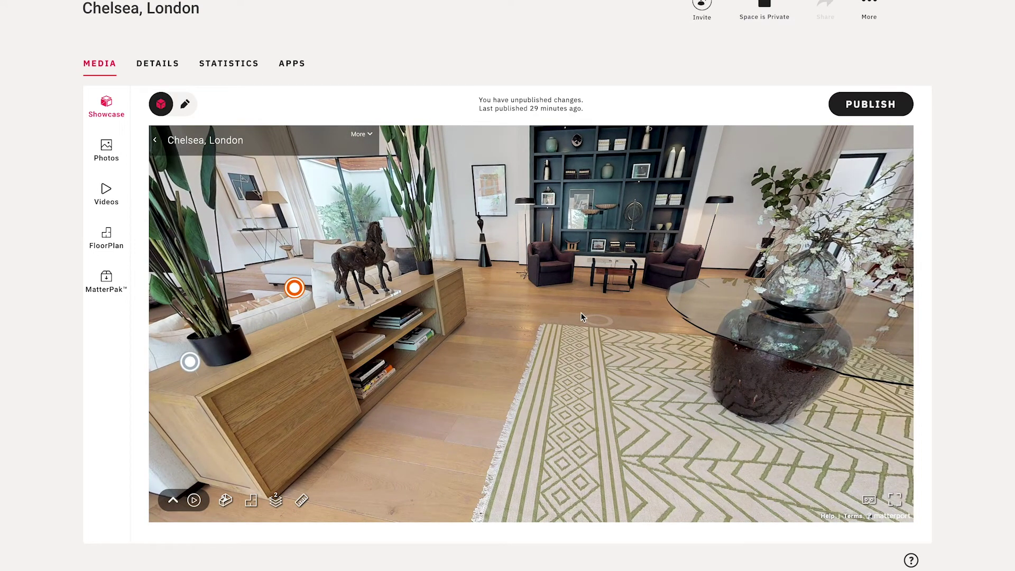
left_click(302, 502)
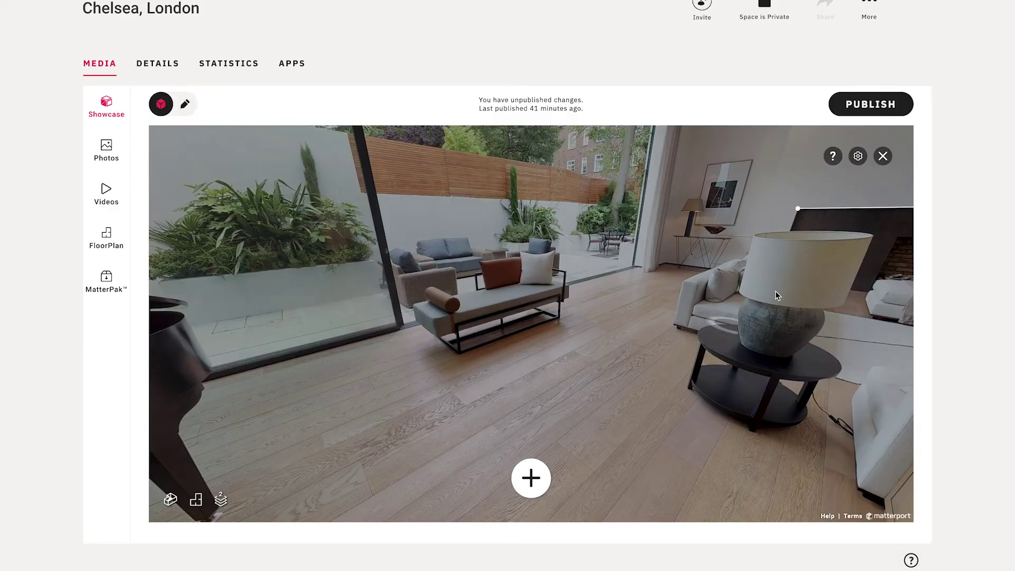
Check the measurement settings, then move up close to the grey daybed
left_click(858, 156)
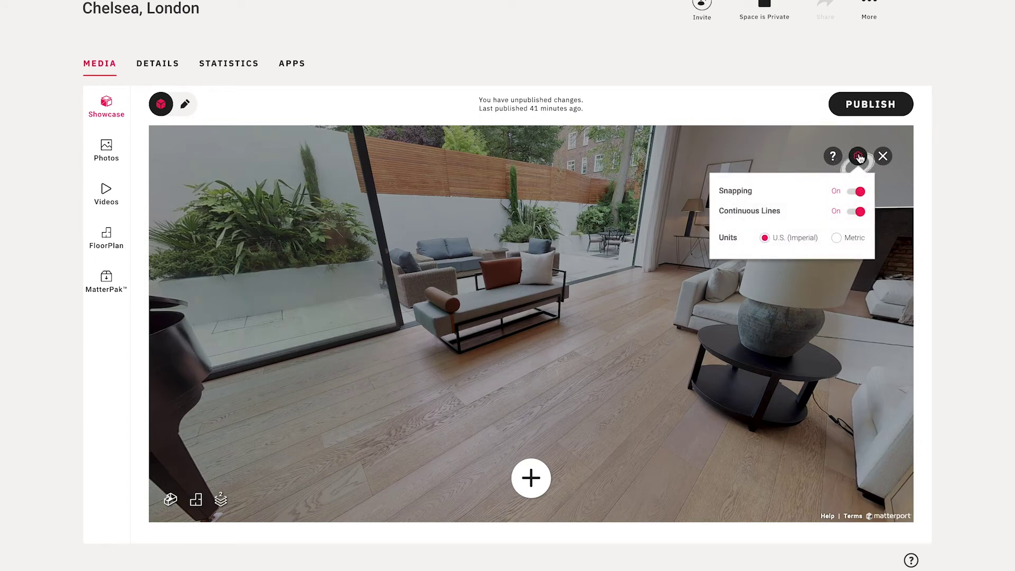
left_click(858, 156)
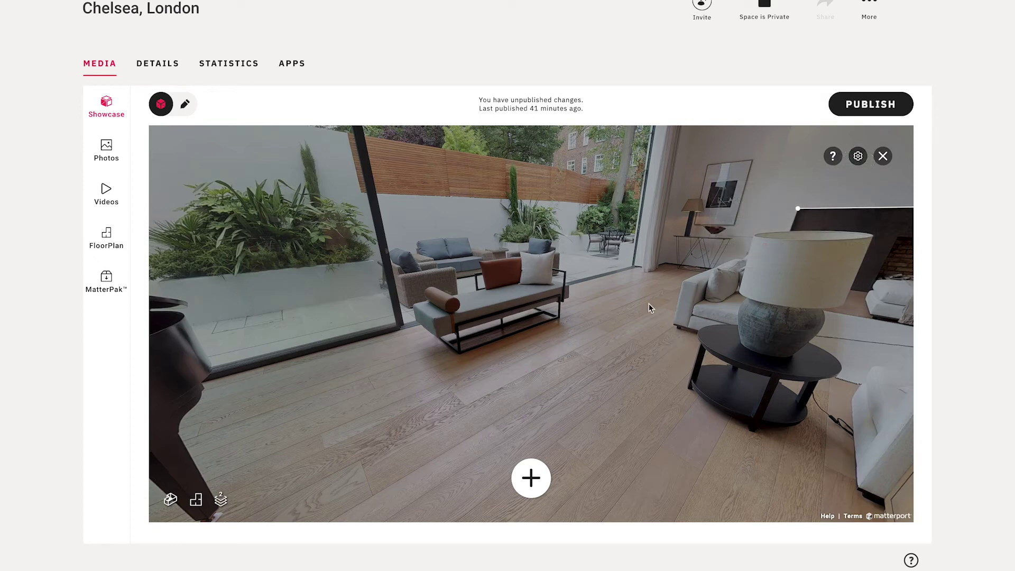
left_click(497, 417)
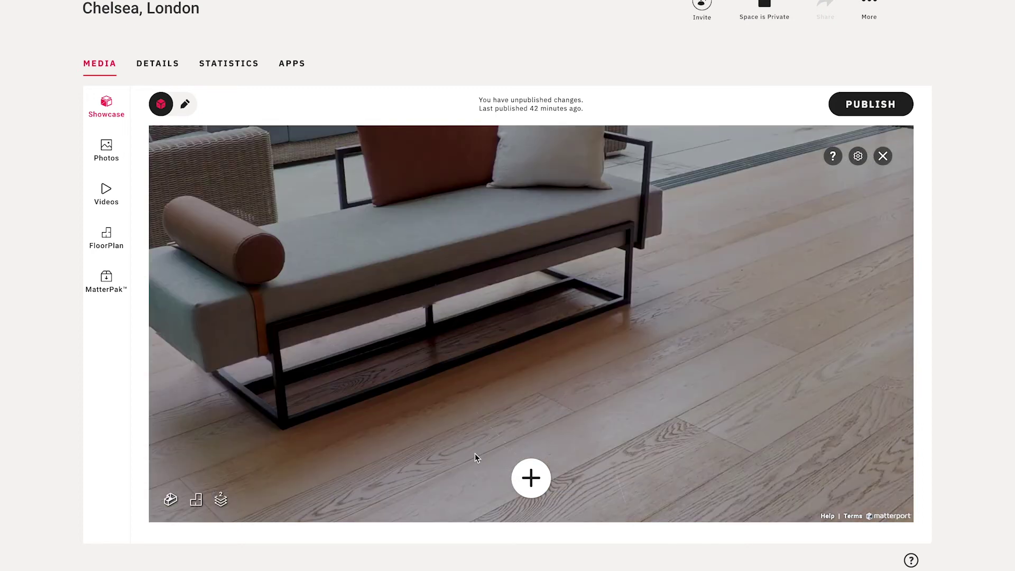
Measure the daybed's full length end to end at 6' 5"
left_click(531, 479)
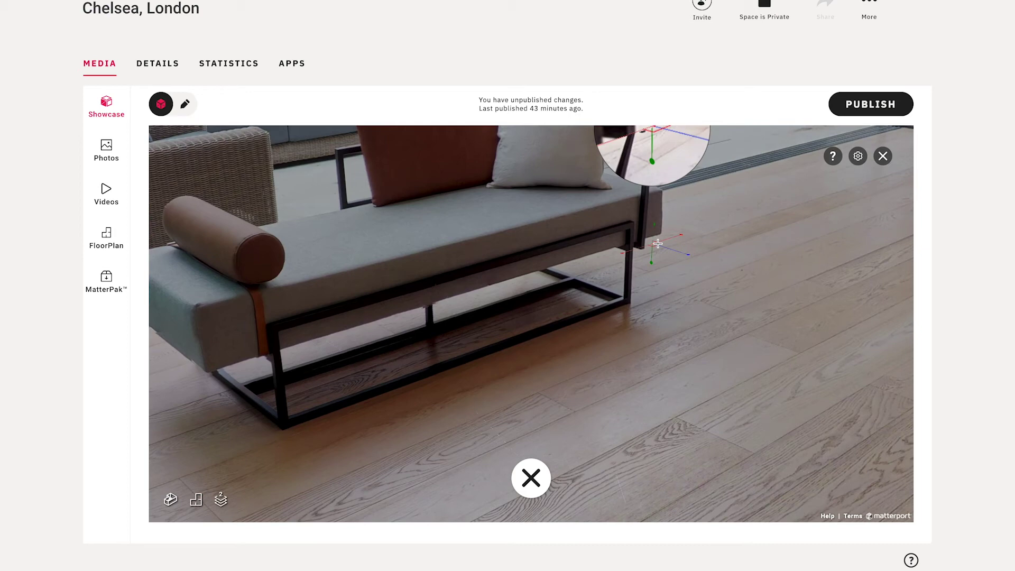
scroll(658, 243, "down", 4)
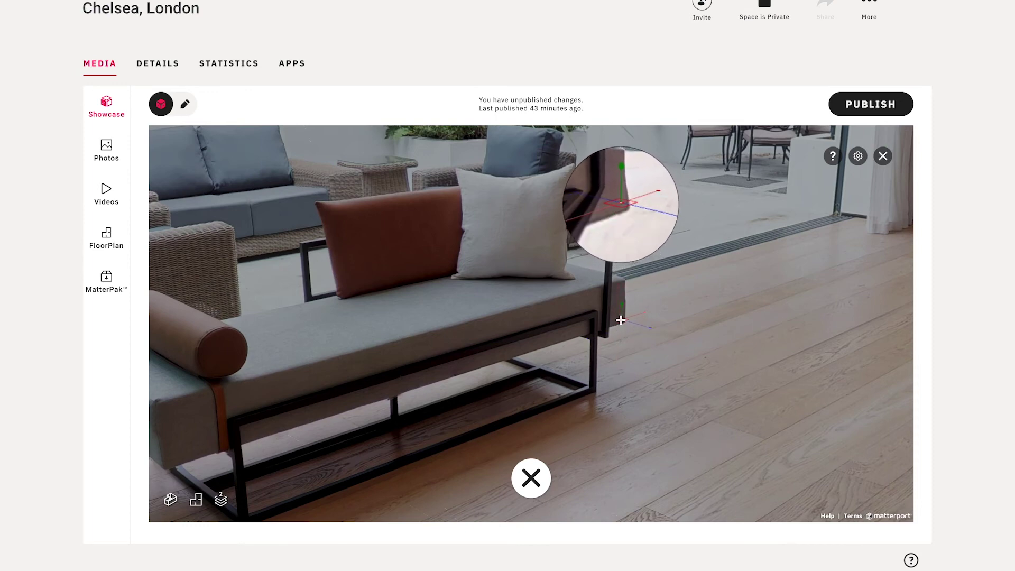
left_click(619, 323)
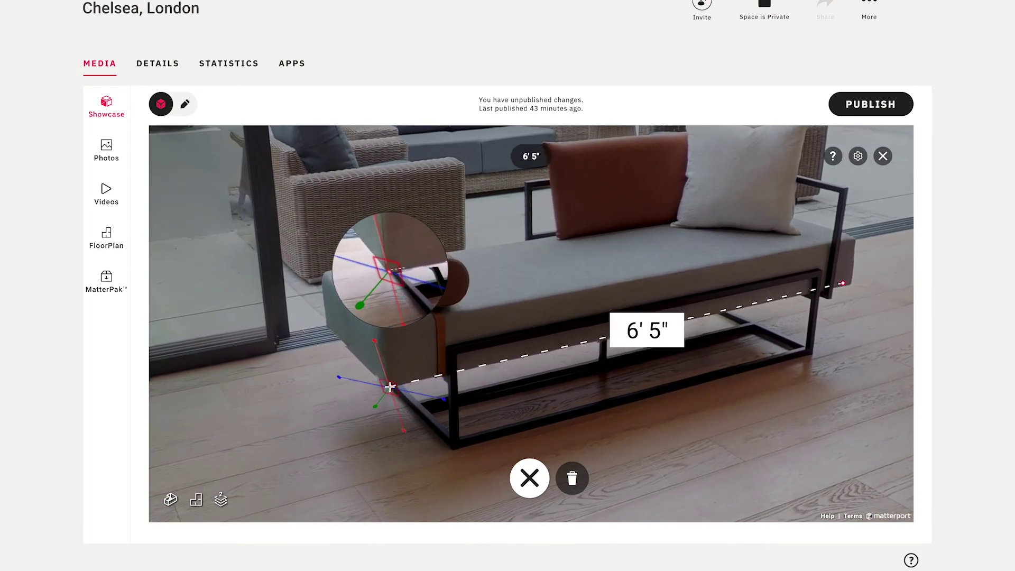
left_click(390, 386)
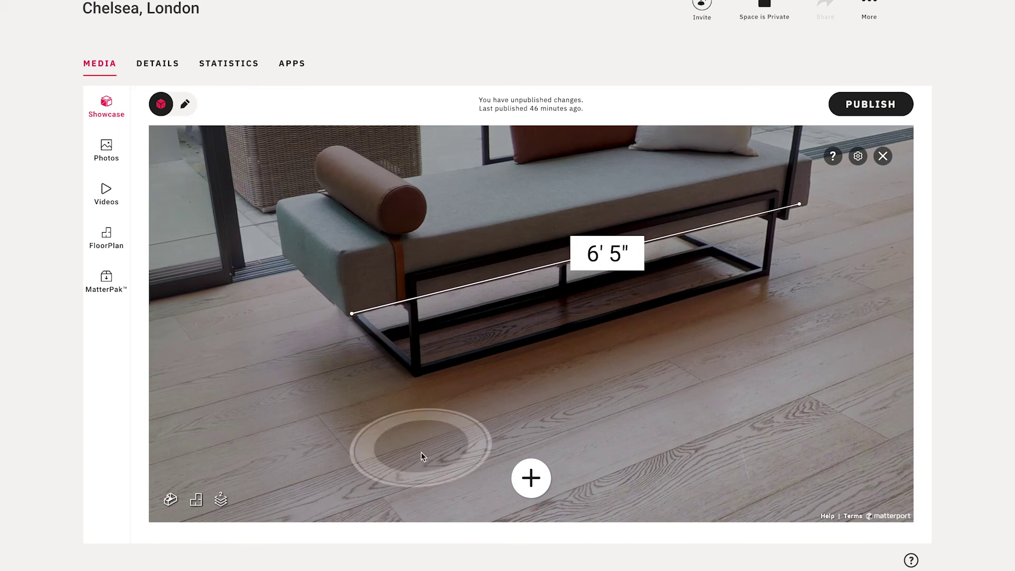
Measure the 12' 10" floor-to-ceiling height beside the garden window
left_click(533, 480)
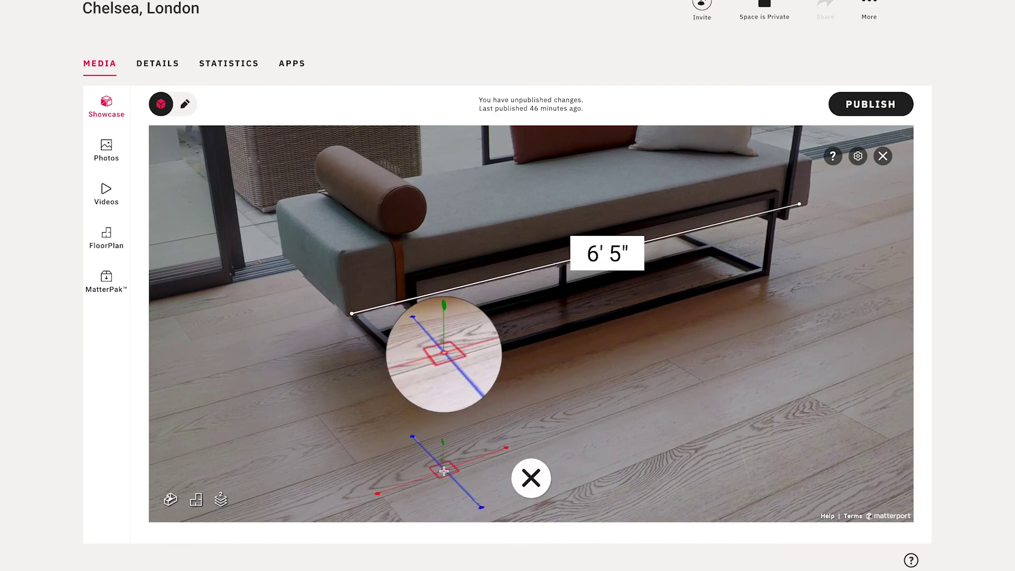
left_click(444, 471)
scroll(452, 355, "down", 3)
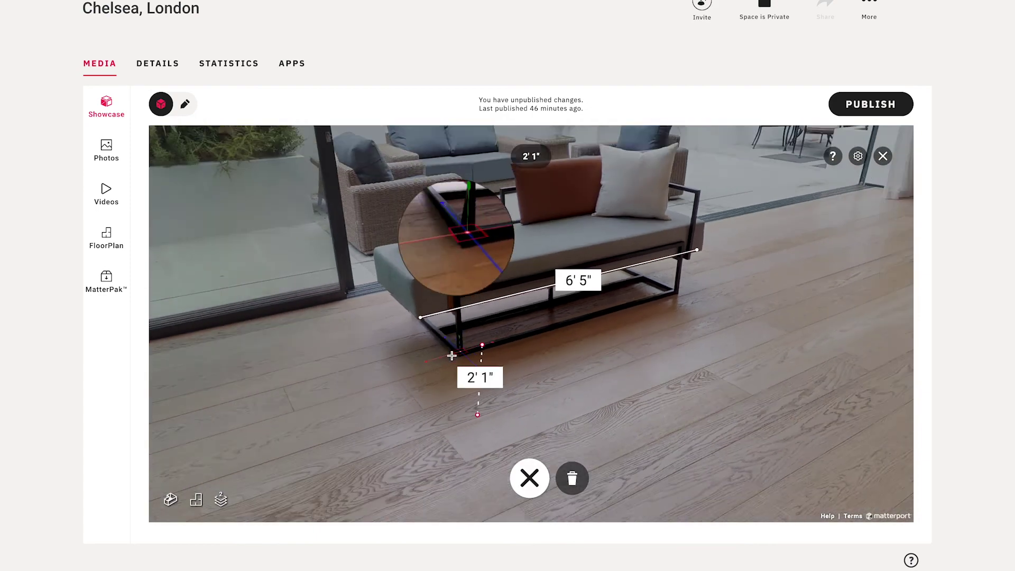
scroll(453, 356, "down", 3)
scroll(452, 356, "up", 3)
scroll(452, 355, "down", 3)
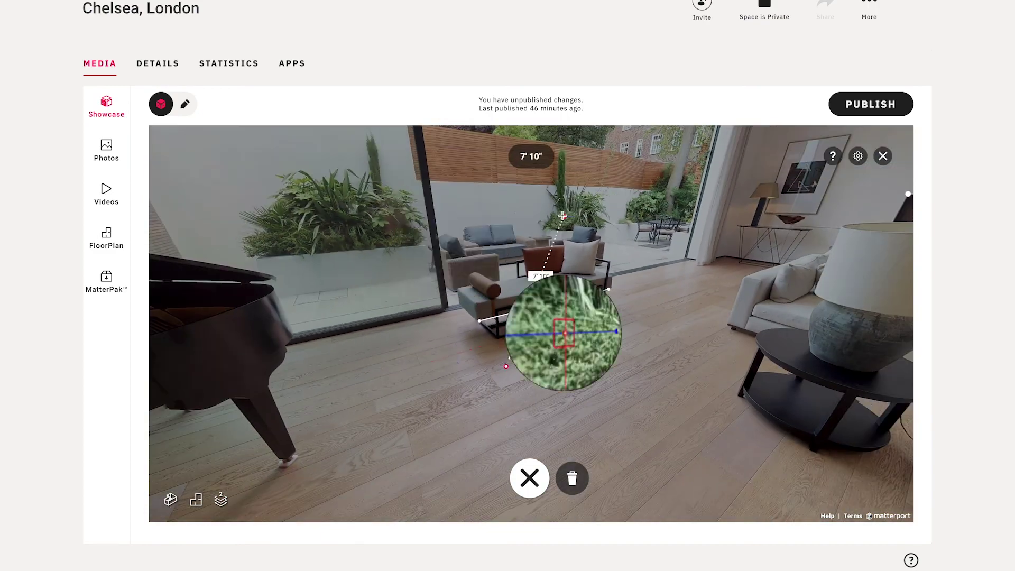
left_click_drag(552, 227, 479, 282)
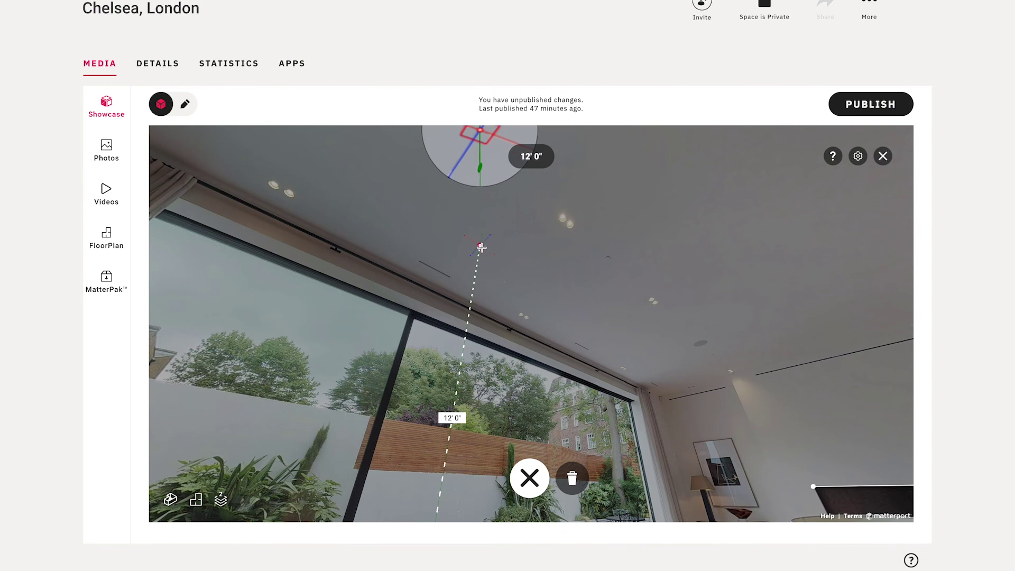
left_click_drag(480, 243, 460, 324)
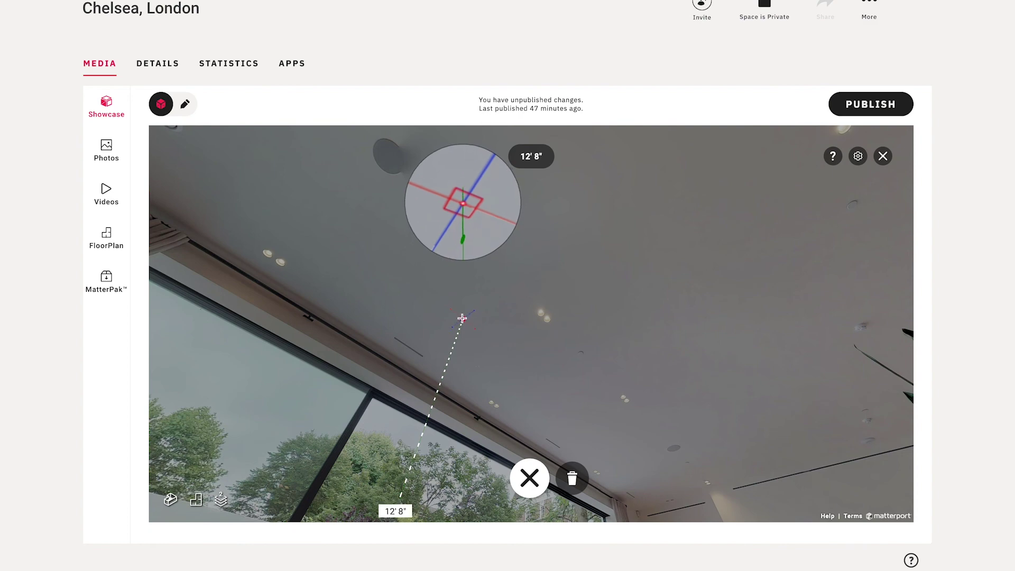
left_click(463, 316)
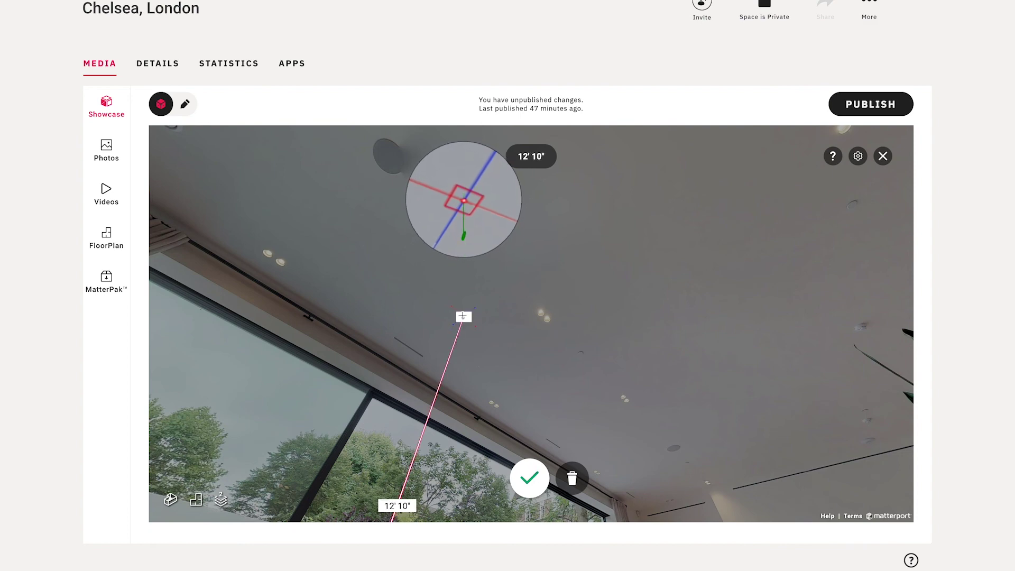